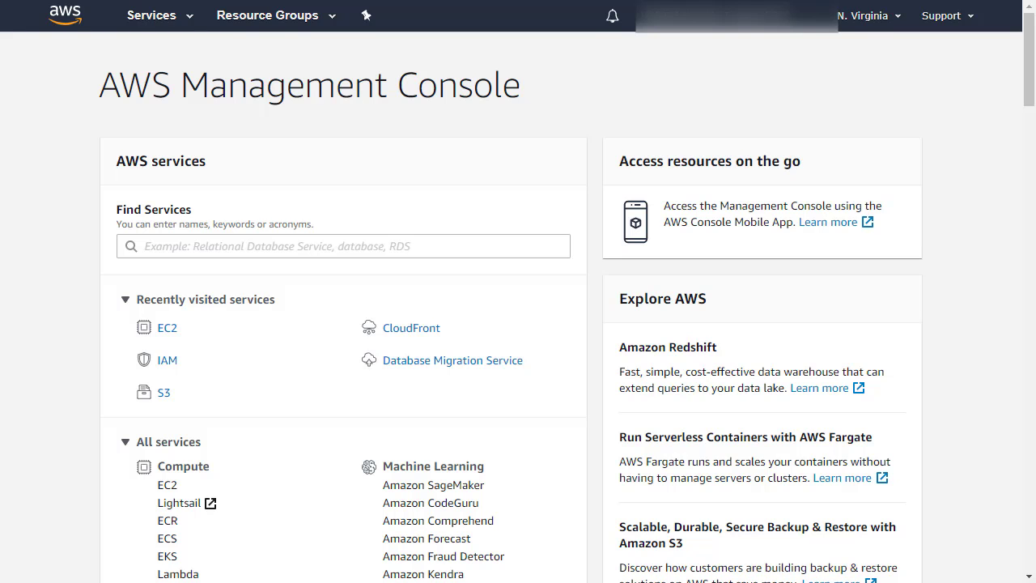
Start a new IAM policy in the AWS console and show its JSON definition for editing
{"action": "left_click", "coordinate": [187, 16]}
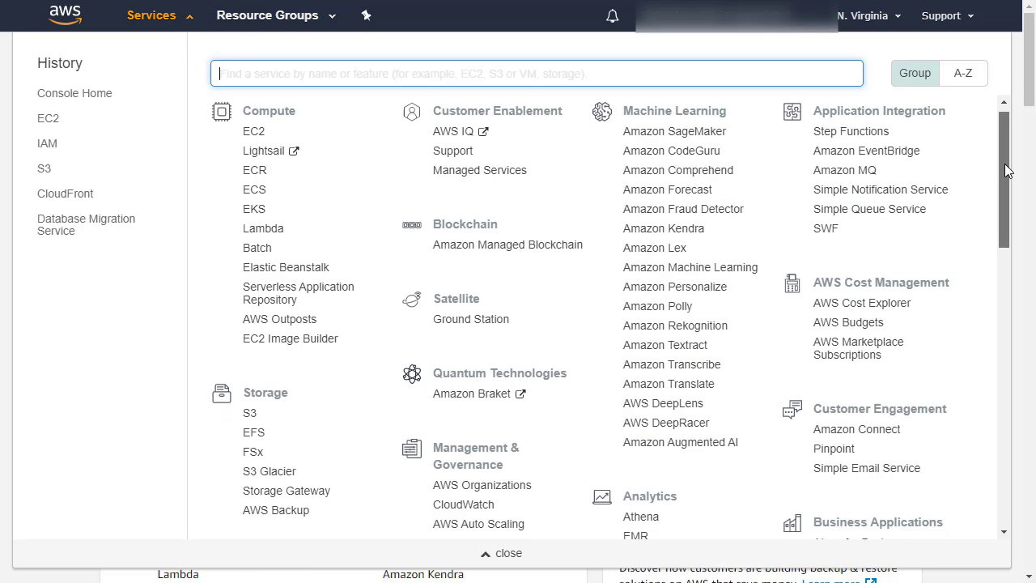
{"action": "left_click_drag", "start_coordinate": [1007, 170], "coordinate": [1033, 338]}
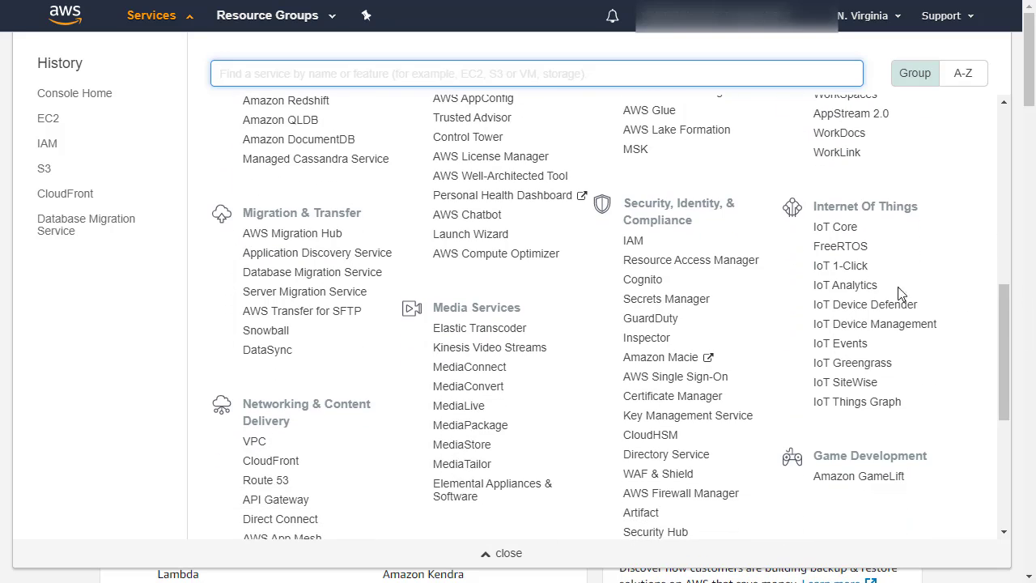
{"action": "left_click", "coordinate": [632, 242]}
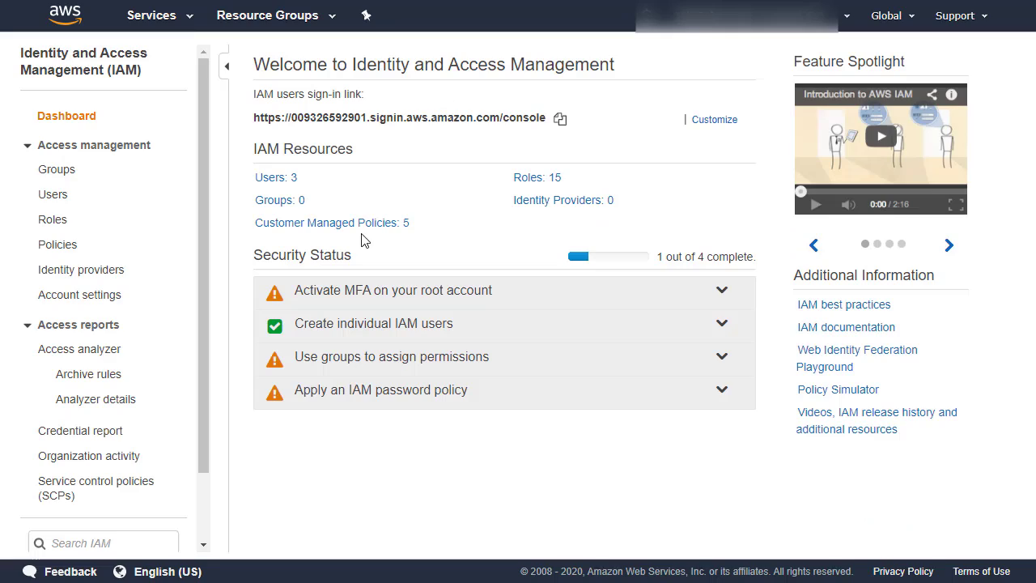
{"action": "left_click", "coordinate": [59, 254]}
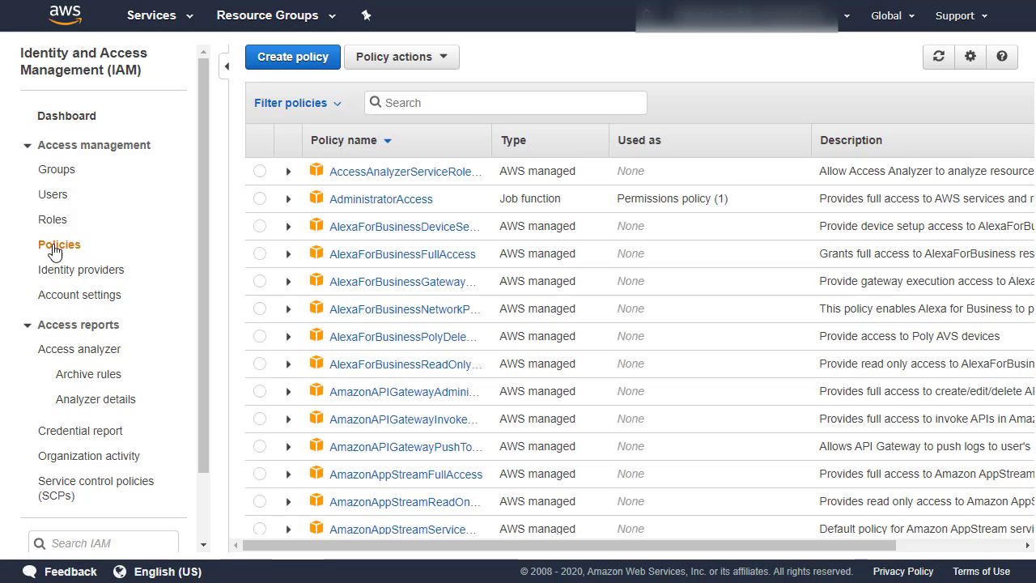
{"action": "left_click", "coordinate": [293, 58]}
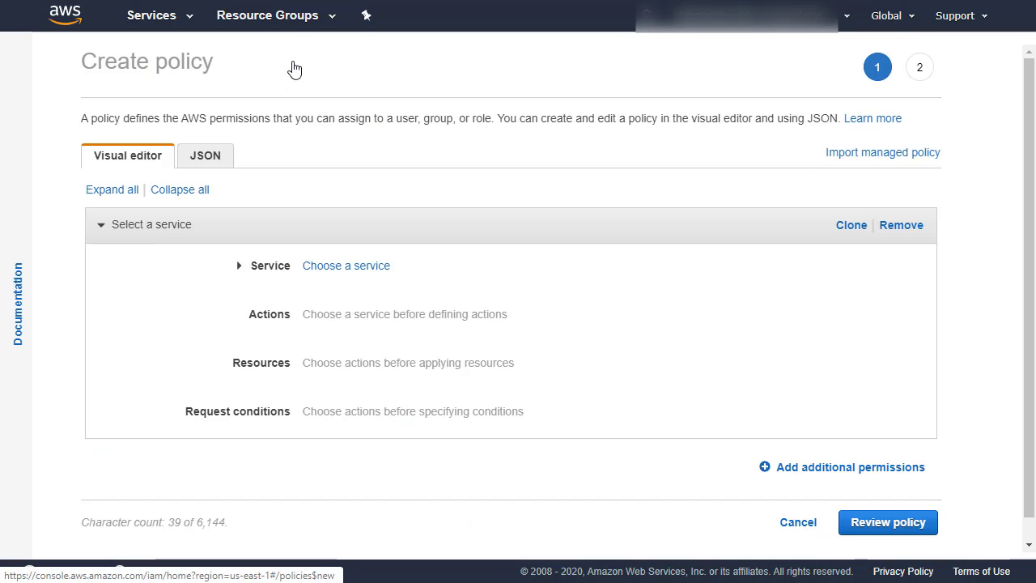
{"action": "left_click", "coordinate": [207, 168]}
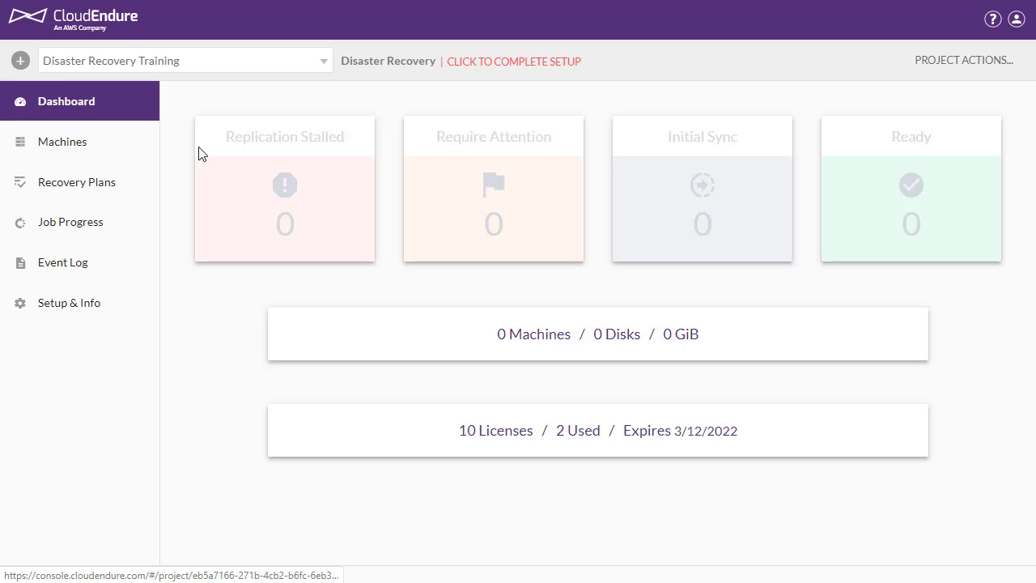
In the CloudEndure console, open the required permissions from the project's AWS credentials setup and copy the entire policy JSON
{"action": "left_click", "coordinate": [68, 311]}
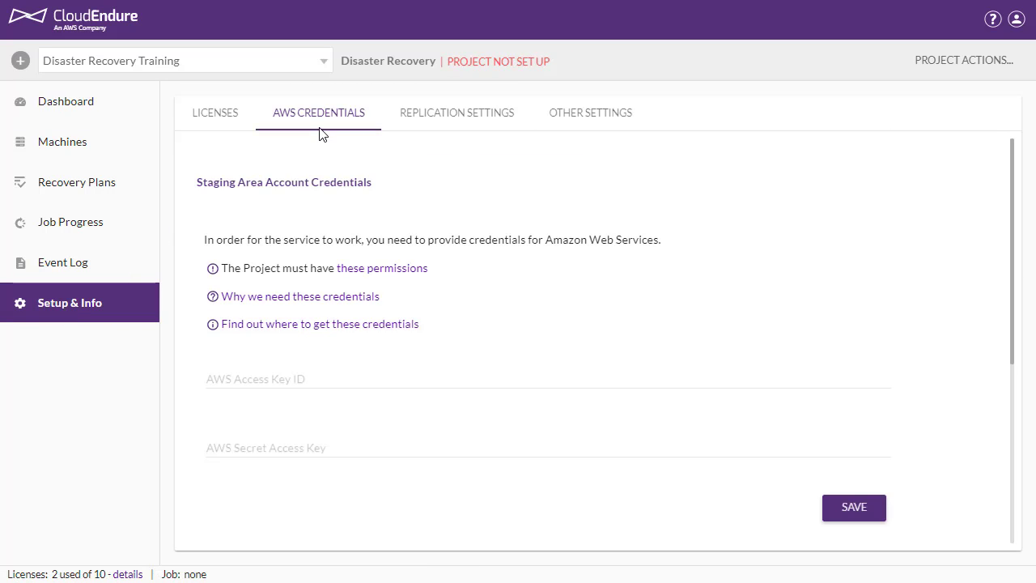
{"action": "left_click", "coordinate": [386, 273]}
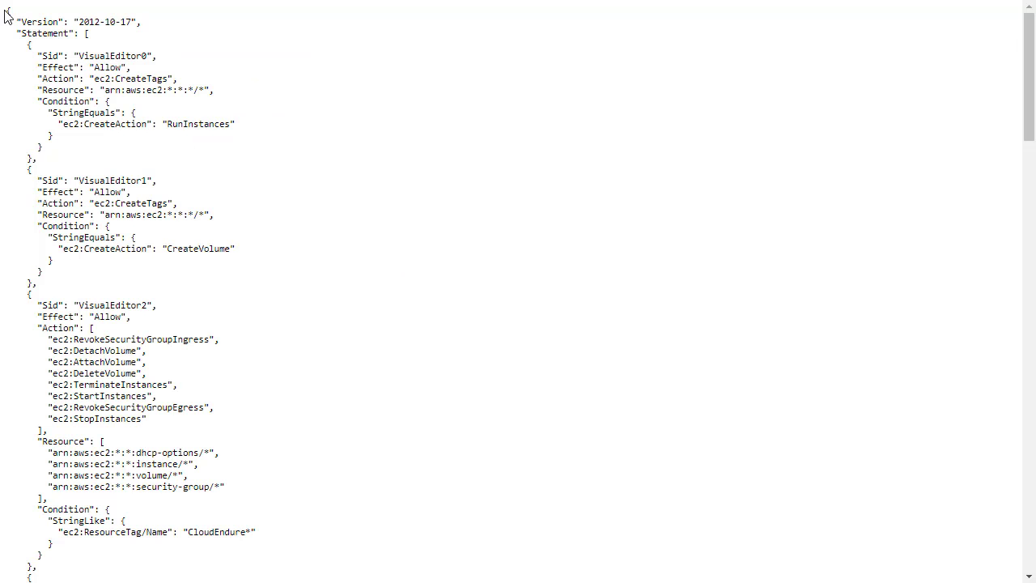
{"action": "left_click_drag", "start_coordinate": [6, 10], "coordinate": [163, 467]}
{"action": "right_click", "coordinate": [163, 467]}
{"action": "left_click", "coordinate": [191, 479]}
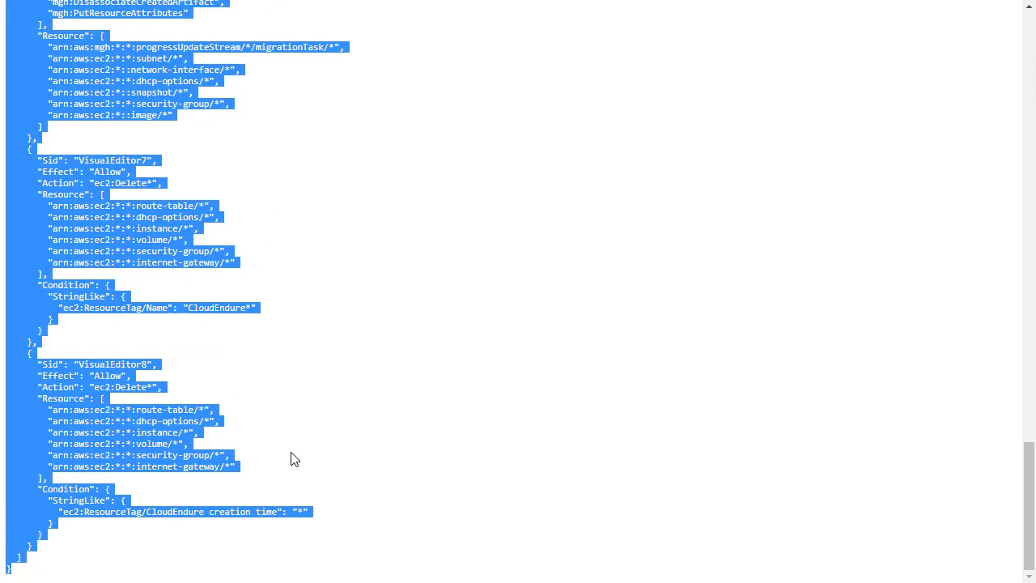
Back in the AWS console, replace the default policy JSON with the copied CloudEndure permissions and proceed to the policy review
{"action": "key", "text": "ctrl+Tab"}
{"action": "key", "text": "ctrl+a"}
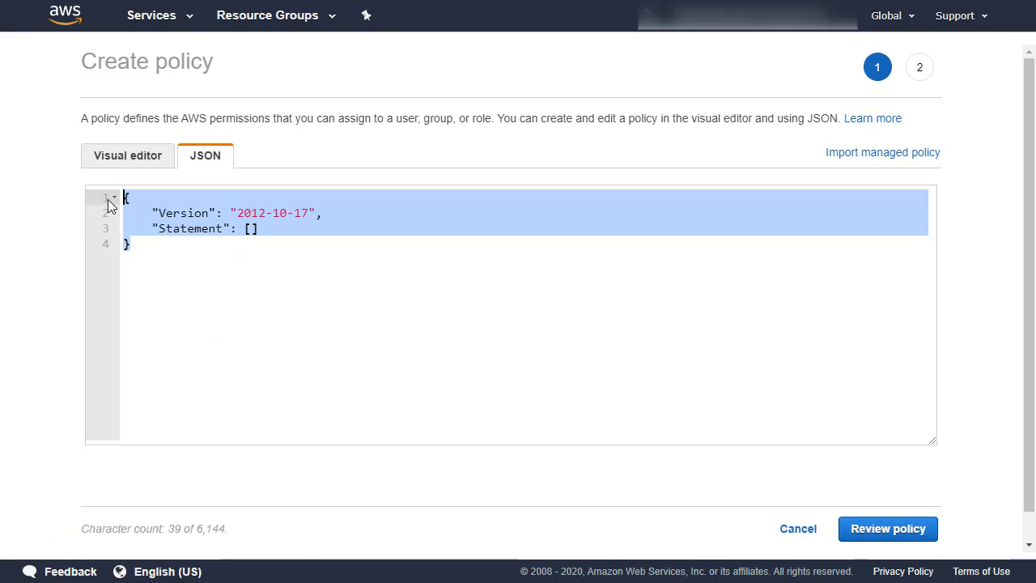
{"action": "right_click", "coordinate": [309, 216]}
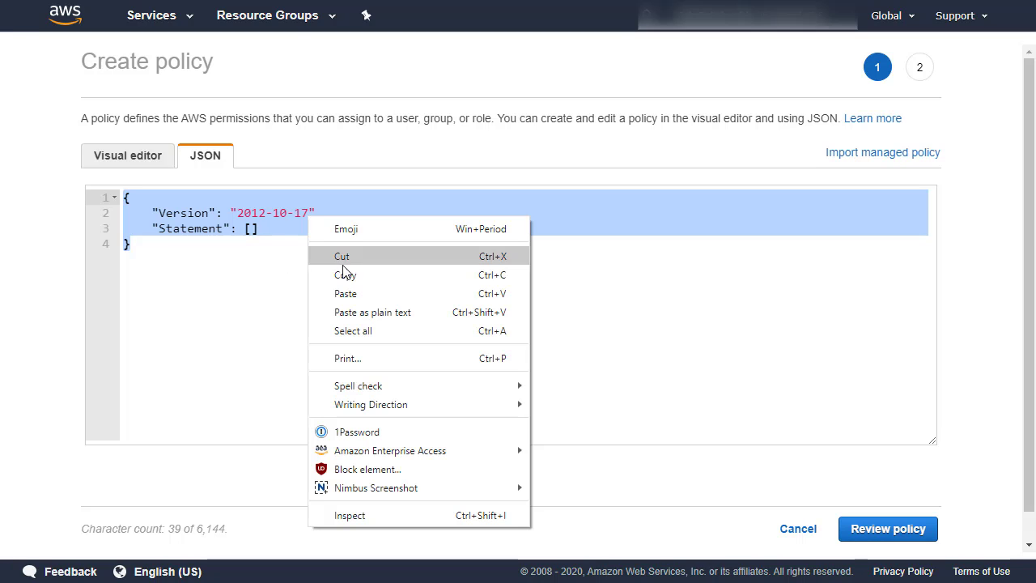
{"action": "left_click", "coordinate": [356, 292]}
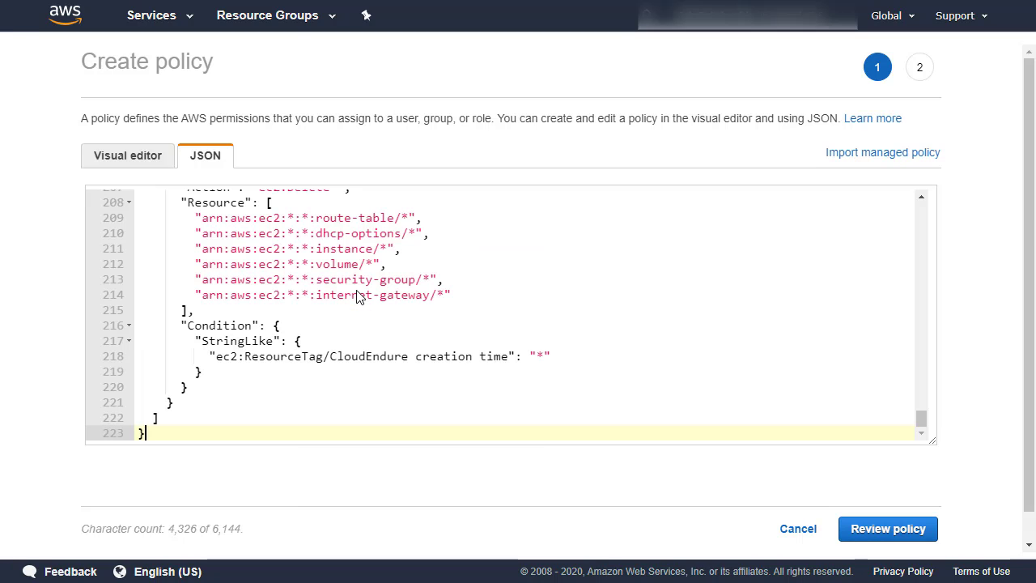
{"action": "left_click", "coordinate": [892, 536]}
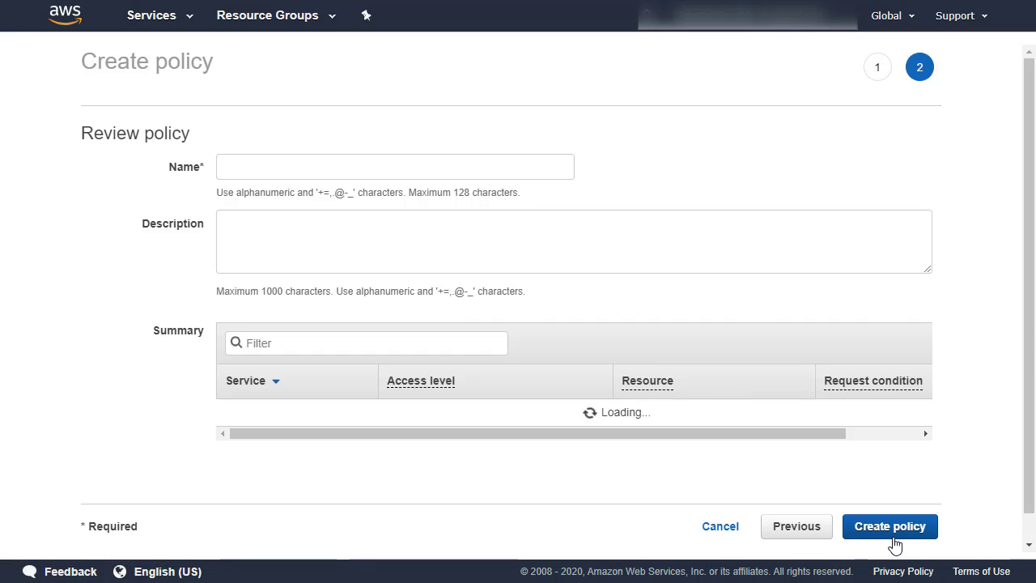
Name the policy cloudendurepolicy, describe it as "CloudEndure policy", and create it
{"action": "left_click", "coordinate": [895, 544]}
{"action": "left_click", "coordinate": [222, 165]}
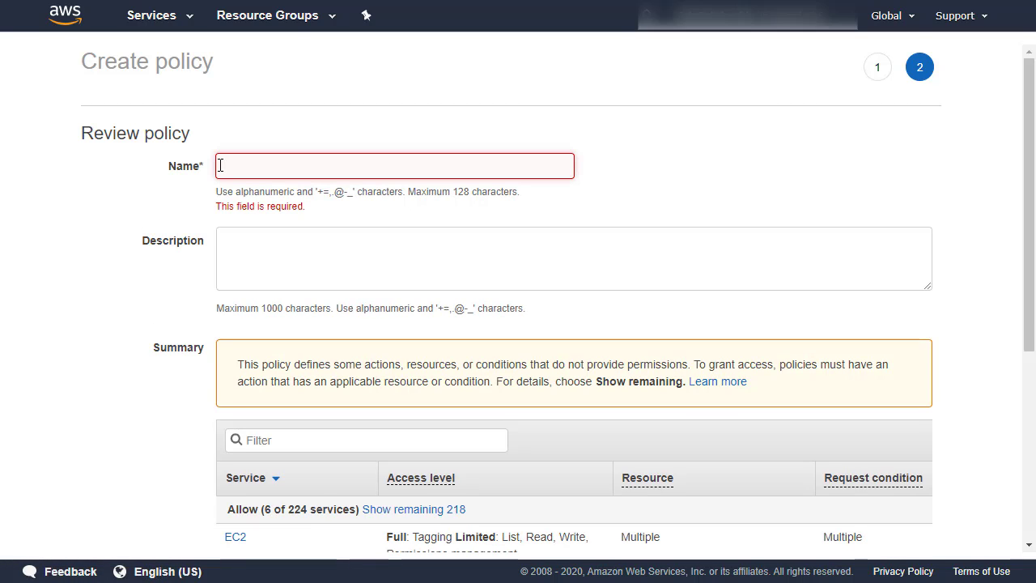
{"action": "type", "text": "cloud"}
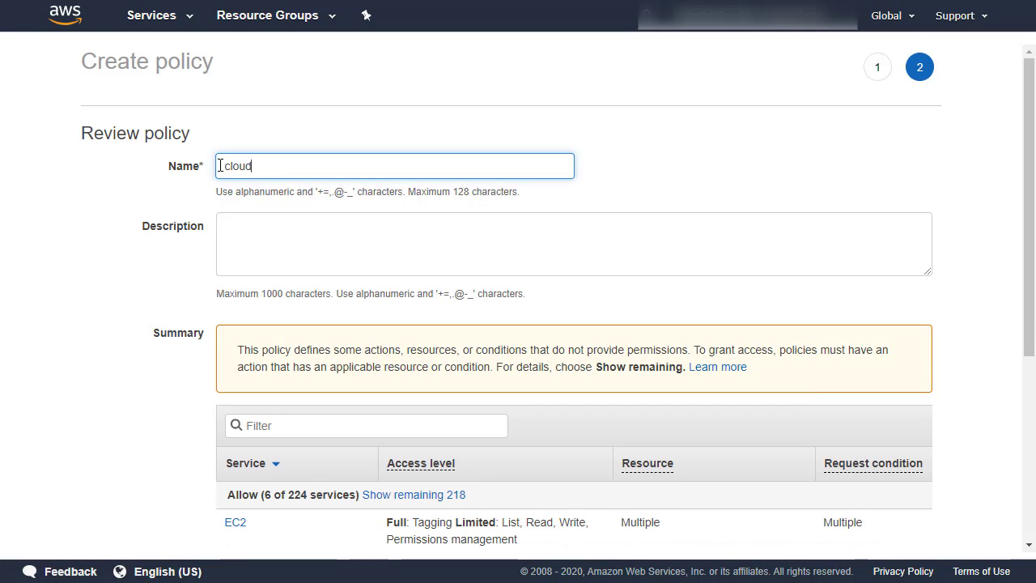
{"action": "type", "text": "endurepolicy"}
{"action": "left_click", "coordinate": [247, 234]}
{"action": "type", "text": "CloudEndu"}
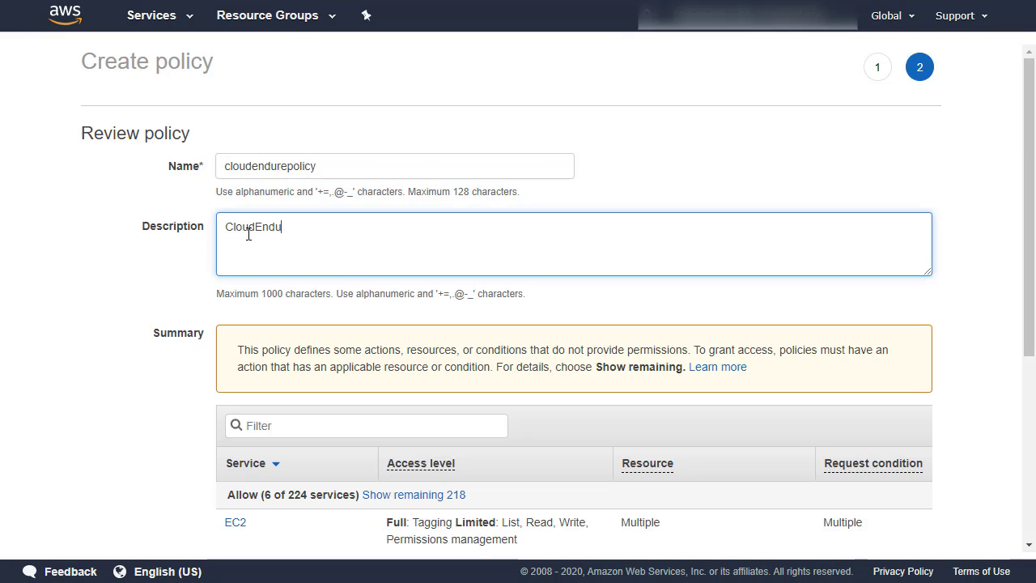
{"action": "type", "text": "re policy"}
{"action": "scroll", "coordinate": [258, 280], "scroll_direction": "down", "scroll_amount": 4}
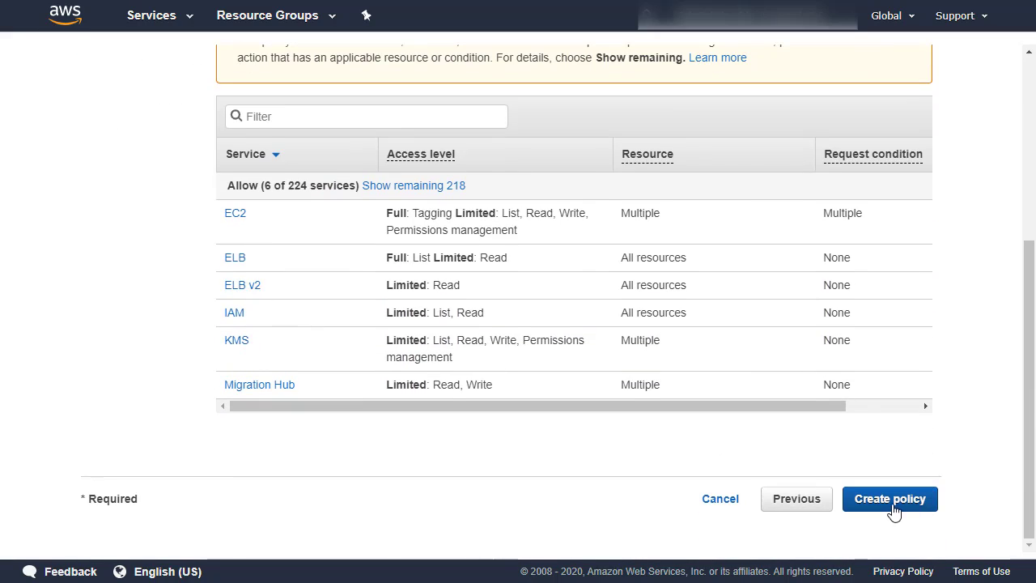
{"action": "left_click", "coordinate": [891, 499]}
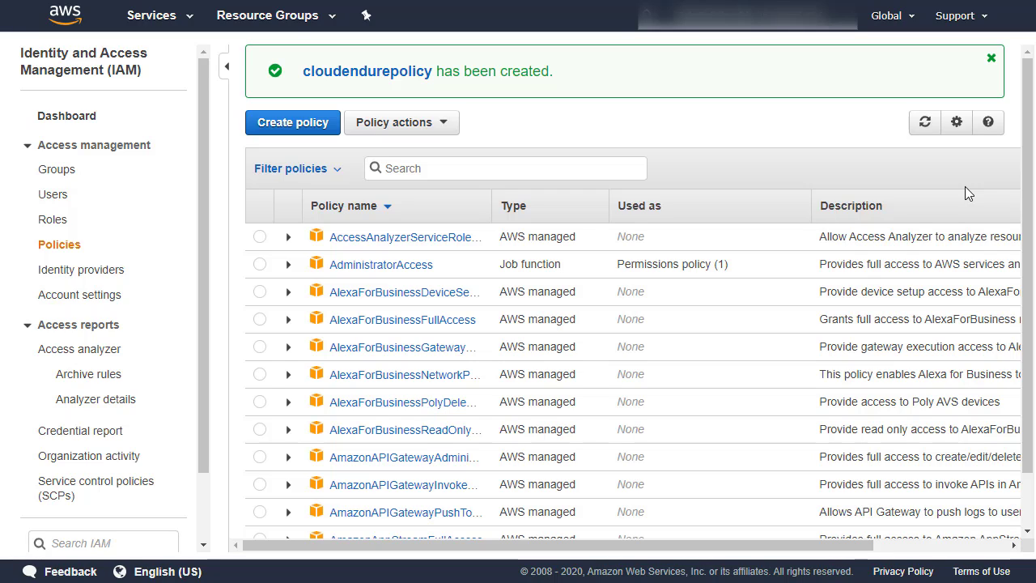
Add an IAM user named cloudendureuser with programmatic access and continue to its permissions
{"action": "left_click", "coordinate": [62, 203]}
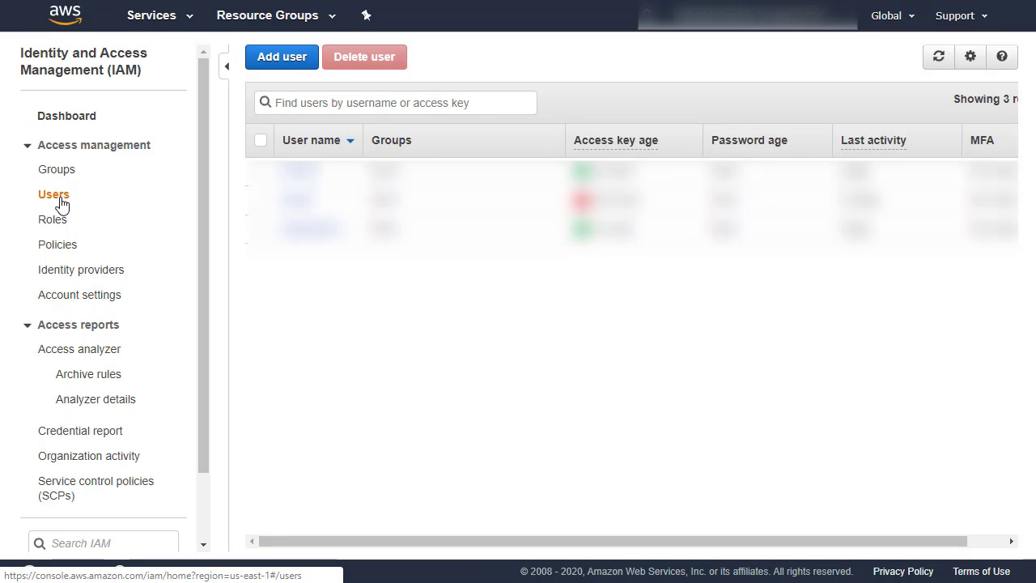
{"action": "left_click", "coordinate": [282, 58]}
{"action": "type", "text": "clouden"}
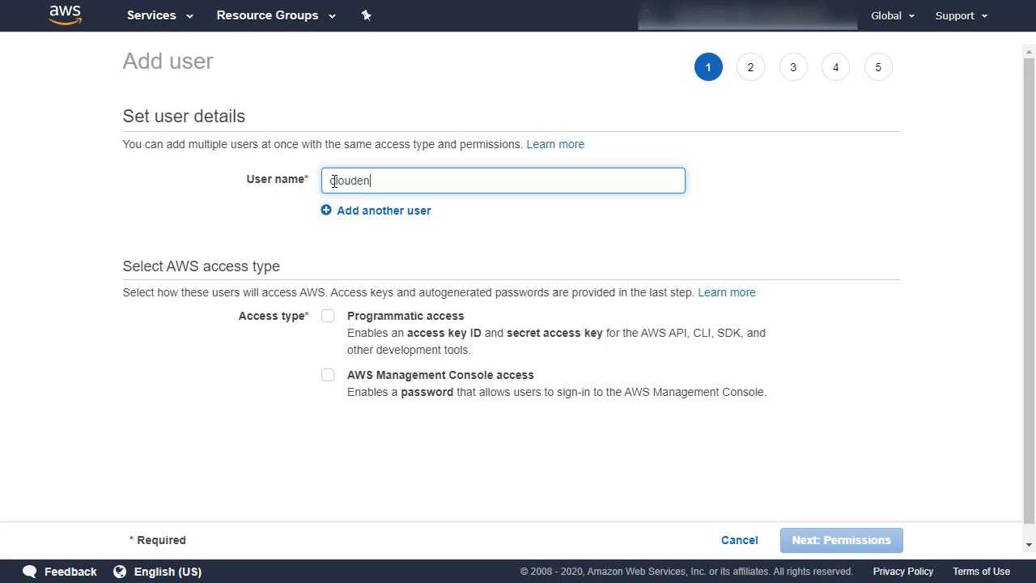
{"action": "type", "text": "dureuser"}
{"action": "left_click", "coordinate": [327, 315]}
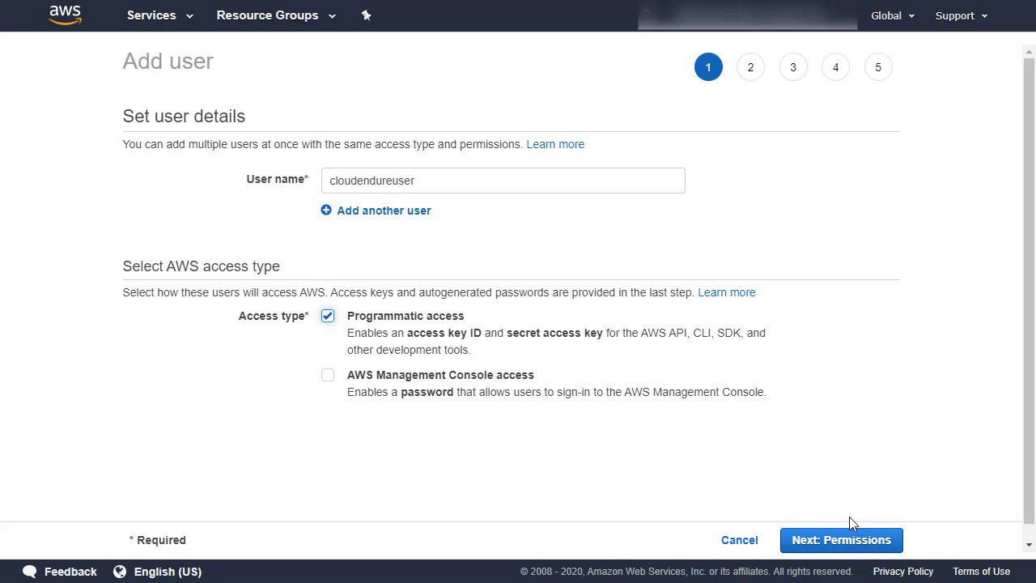
{"action": "left_click", "coordinate": [856, 548]}
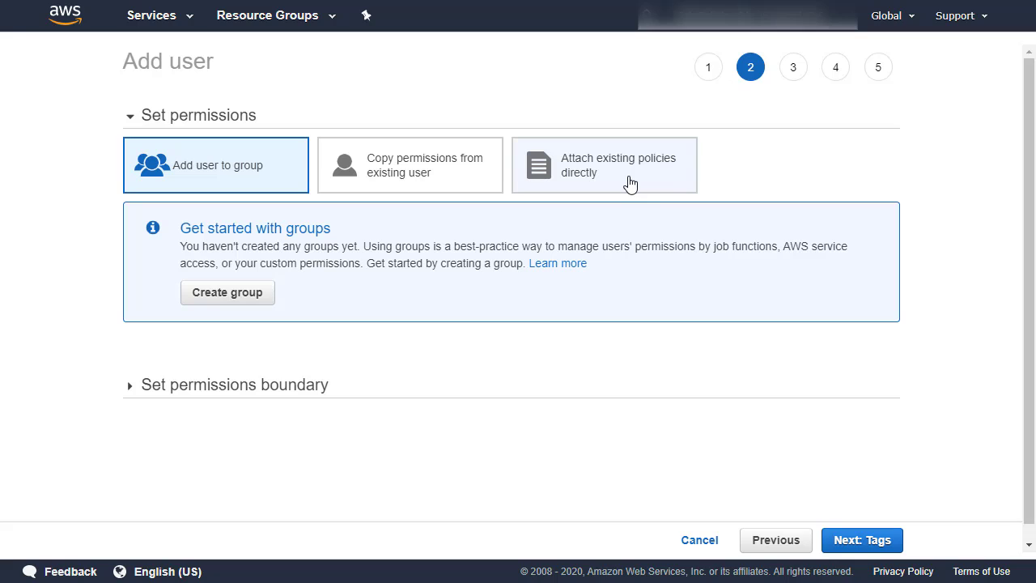
Attach the existing cloudendurepolicy directly to the new user and continue to the tags
{"action": "left_click", "coordinate": [630, 183]}
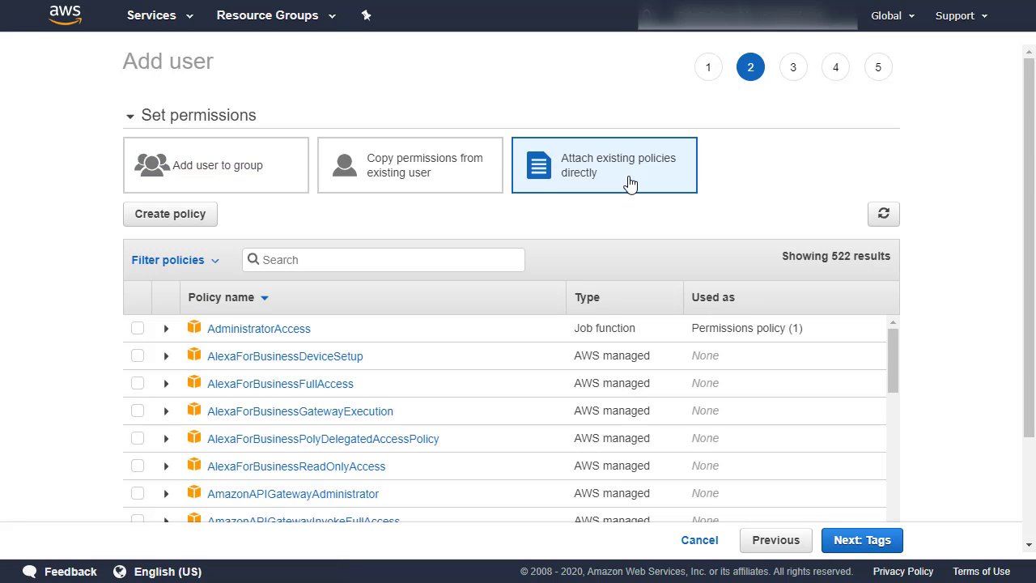
{"action": "left_click", "coordinate": [356, 257]}
{"action": "type", "text": "cloudendure"}
{"action": "left_click", "coordinate": [138, 327]}
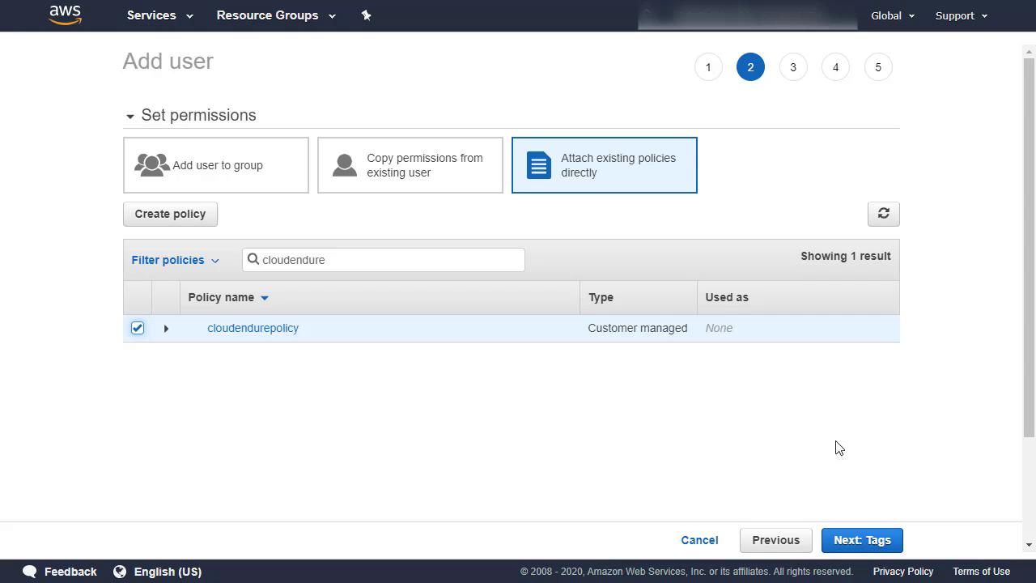
{"action": "left_click", "coordinate": [868, 554]}
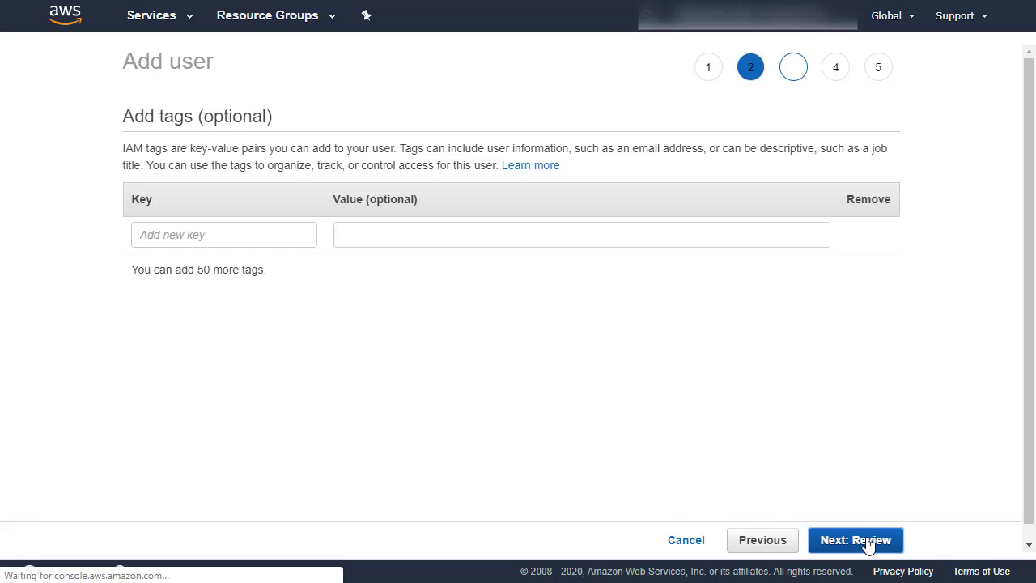
Create the user without tags, download its credentials as a .csv file, and close the wizard
{"action": "left_click", "coordinate": [891, 450]}
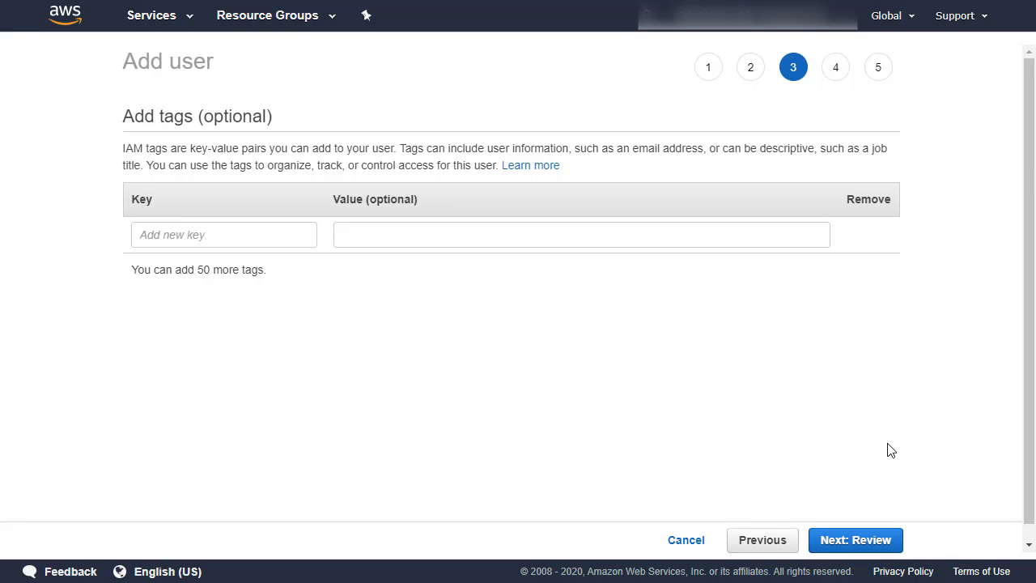
{"action": "left_click", "coordinate": [858, 552]}
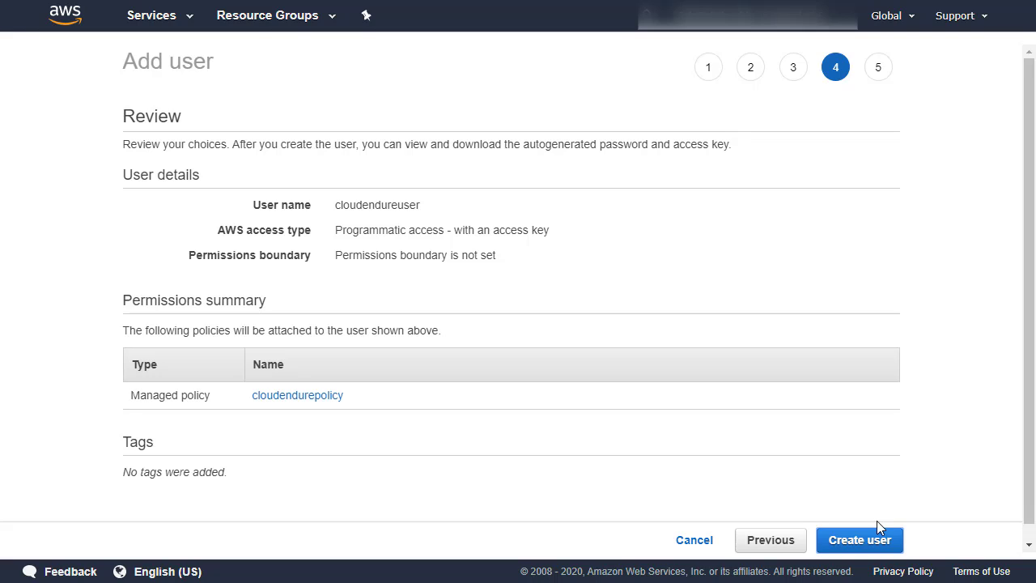
{"action": "left_click", "coordinate": [862, 552]}
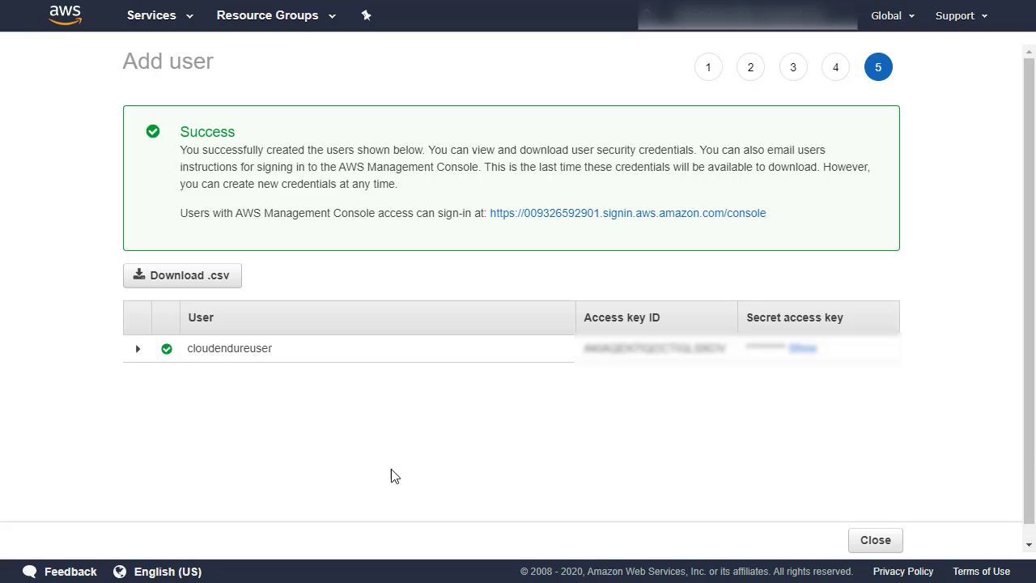
{"action": "left_click", "coordinate": [200, 283]}
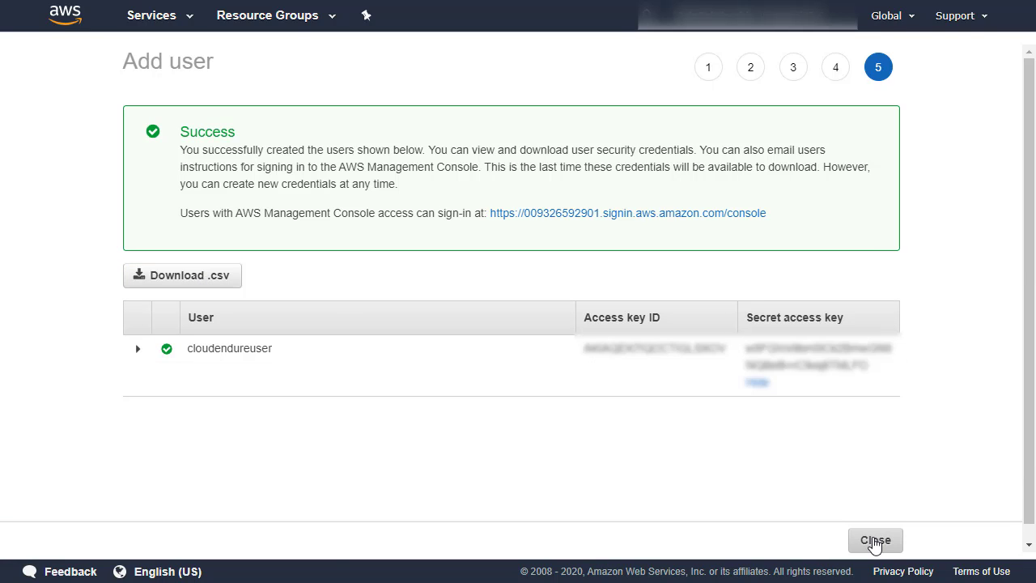
{"action": "left_click", "coordinate": [874, 540]}
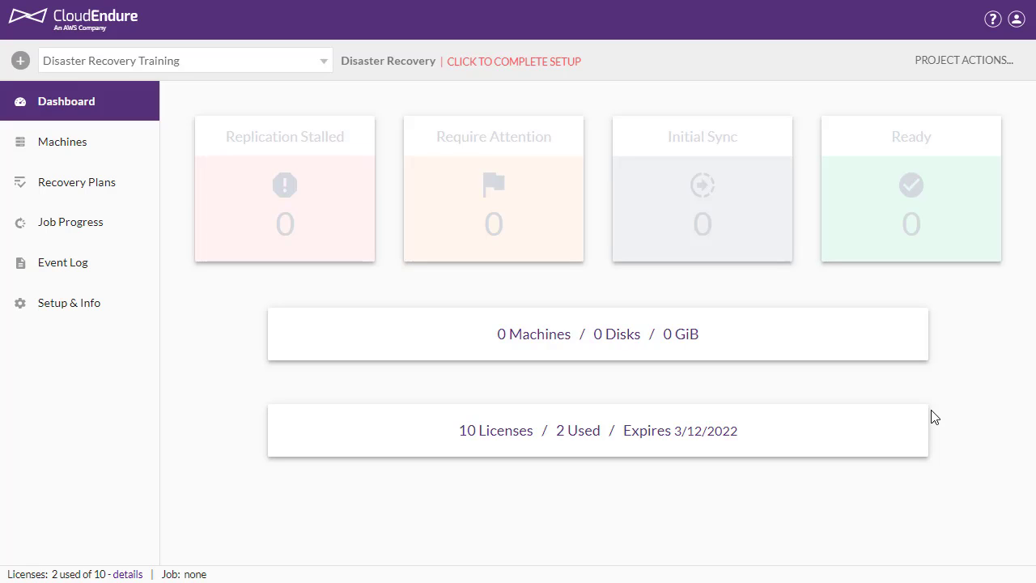
In the CloudEndure project's AWS credentials, paste the user's AWS access key ID and secret access key and save them
{"action": "left_click", "coordinate": [65, 308]}
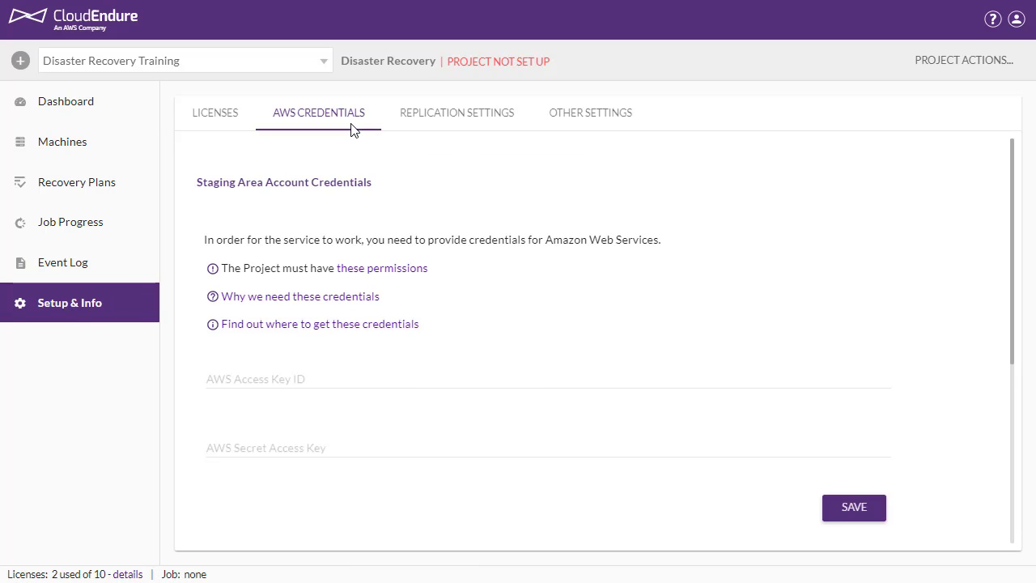
{"action": "left_click", "coordinate": [417, 374]}
{"action": "key", "text": "ctrl+v"}
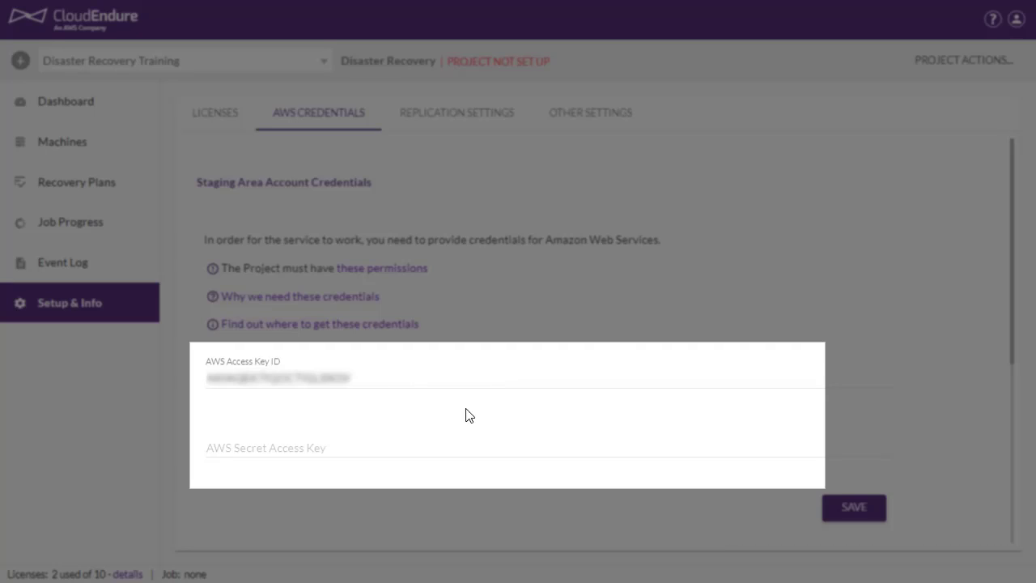
{"action": "left_click", "coordinate": [419, 439]}
{"action": "key", "text": "ctrl+v"}
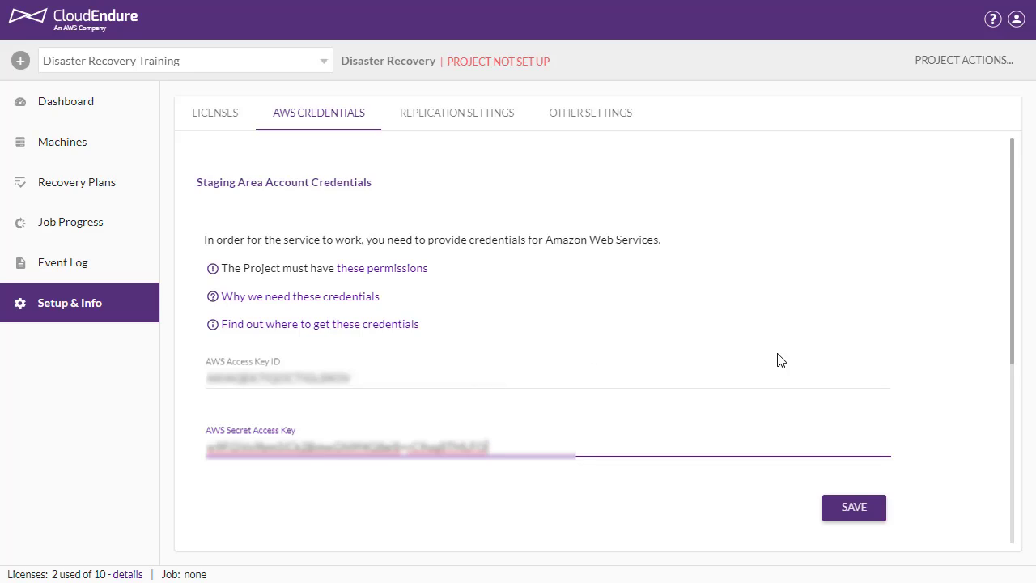
{"action": "left_click", "coordinate": [865, 518]}
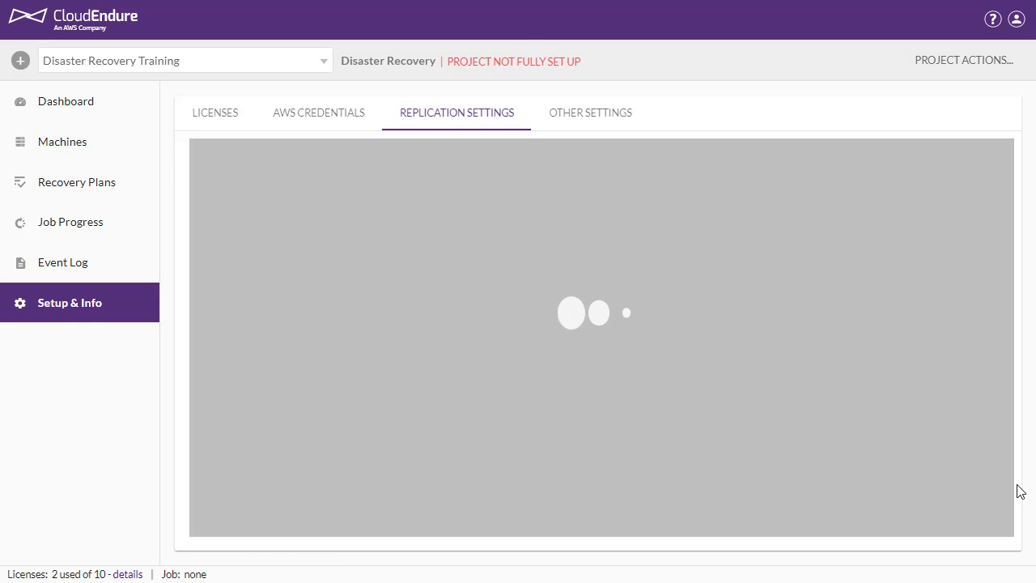